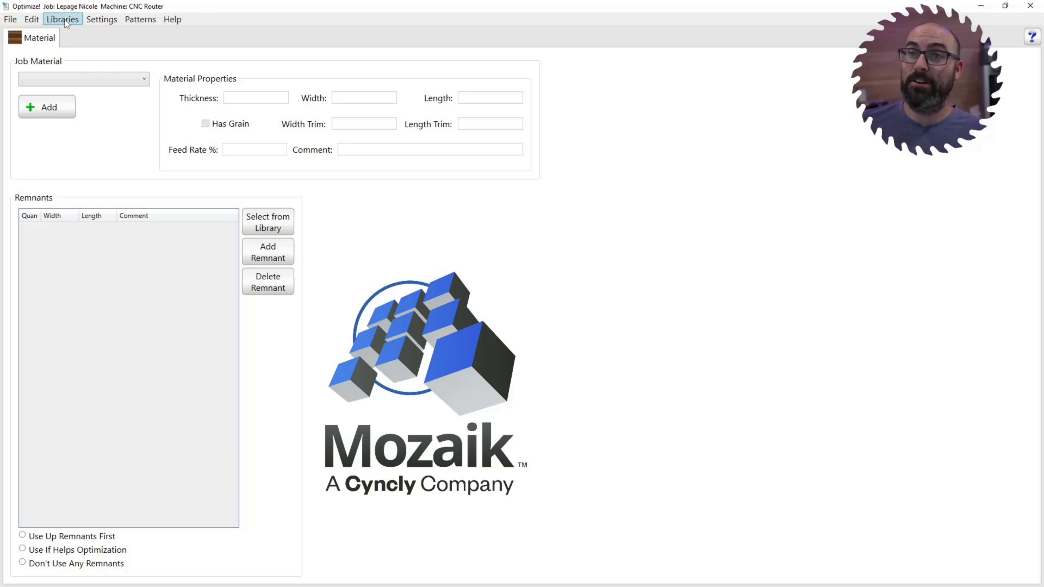
From CNC Tooling's ATC Toolsets tab, open the HC Cabinets toolset's Cutout by Material assignments.
{"action": "left_click", "coordinate": [88, 22]}
{"action": "mouse_move", "coordinate": [51, 18]}
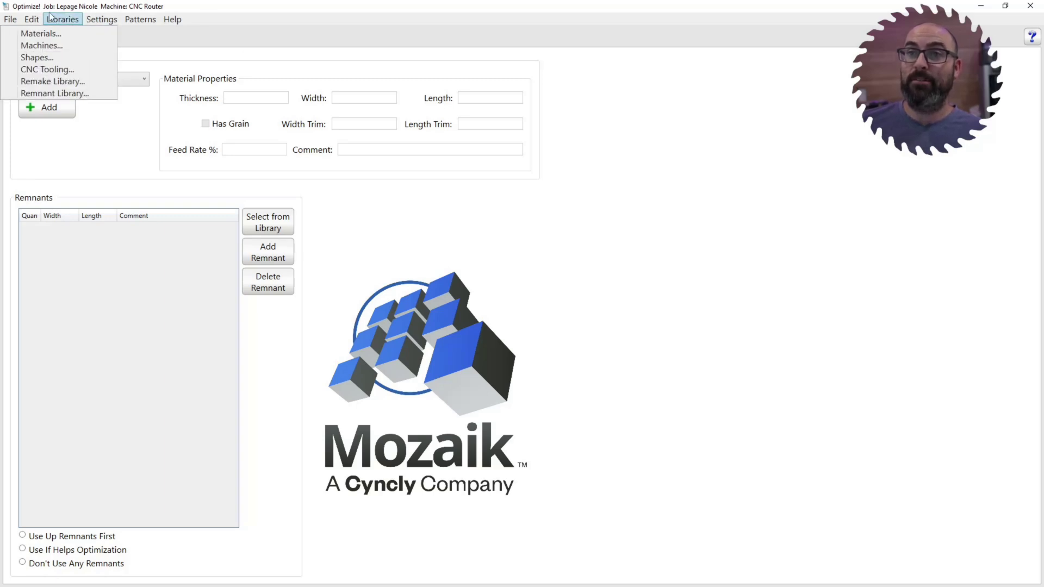
{"action": "left_click", "coordinate": [44, 69]}
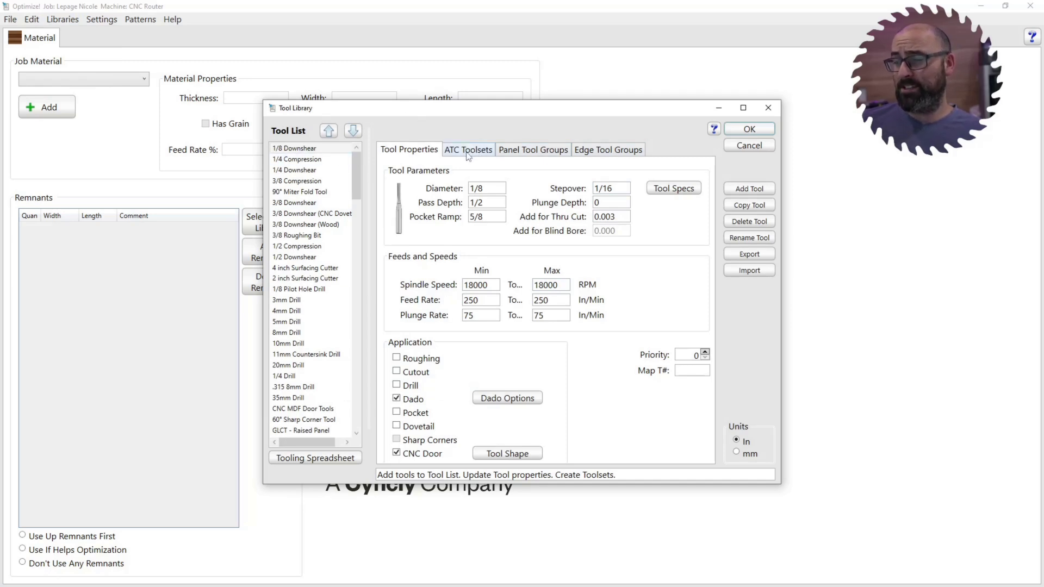
{"action": "left_click", "coordinate": [466, 154]}
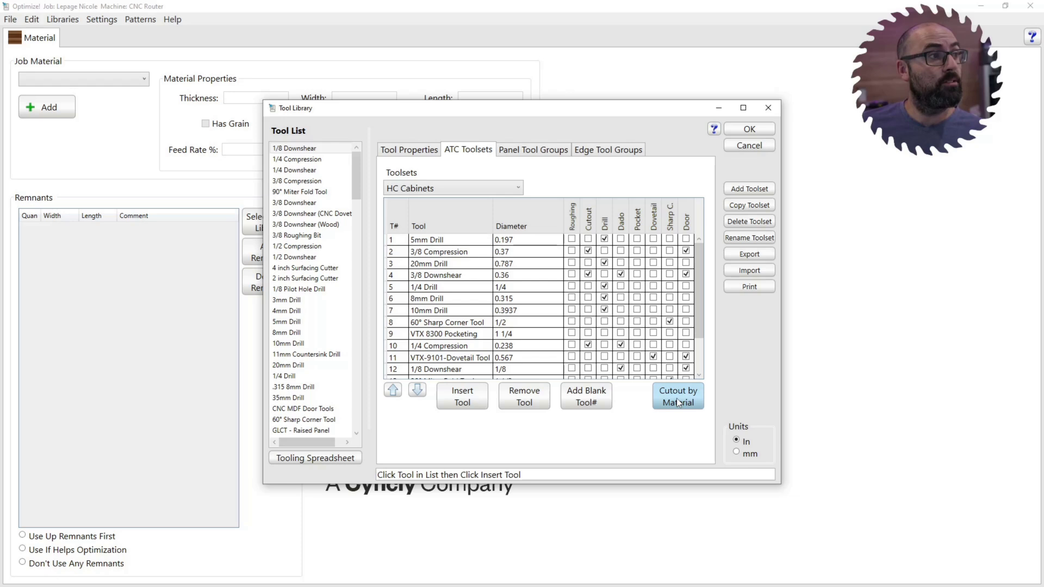
{"action": "left_click", "coordinate": [506, 191]}
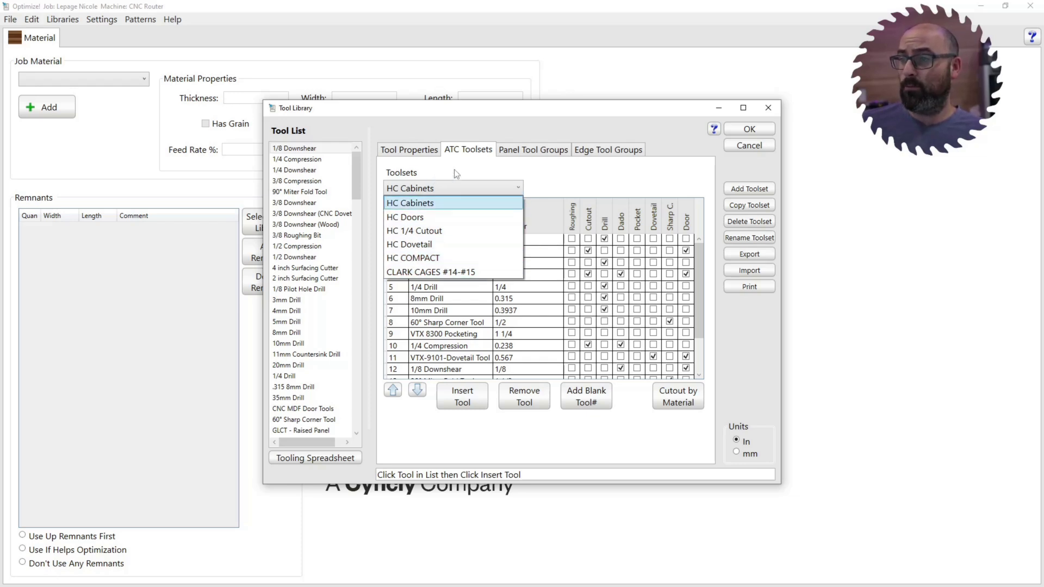
{"action": "left_click", "coordinate": [461, 185]}
{"action": "left_click", "coordinate": [677, 397]}
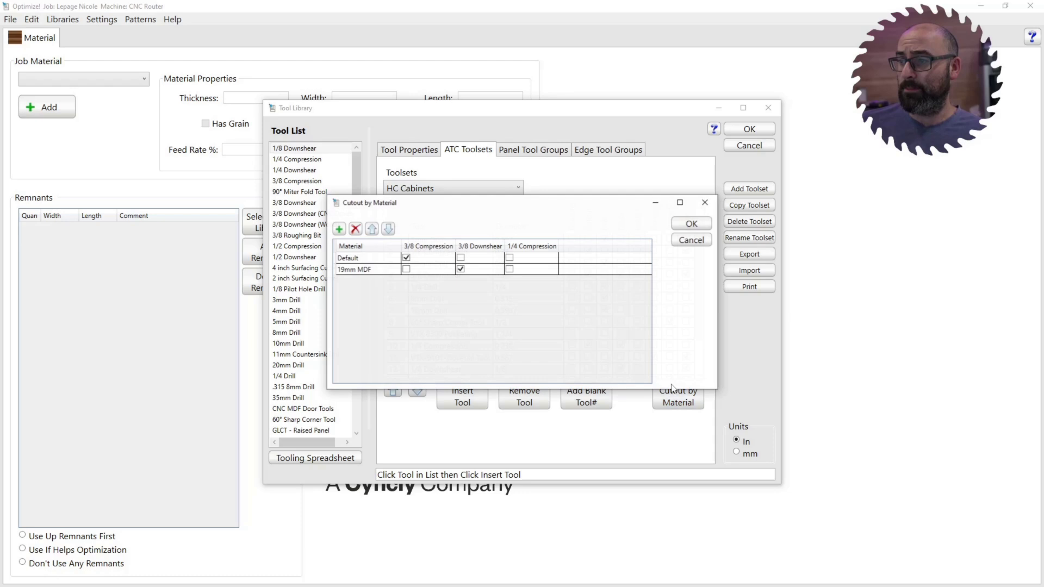
Add 15.5mm - Birch - Prefinished as a new row in the Cutout by Material table.
{"action": "left_click", "coordinate": [339, 231]}
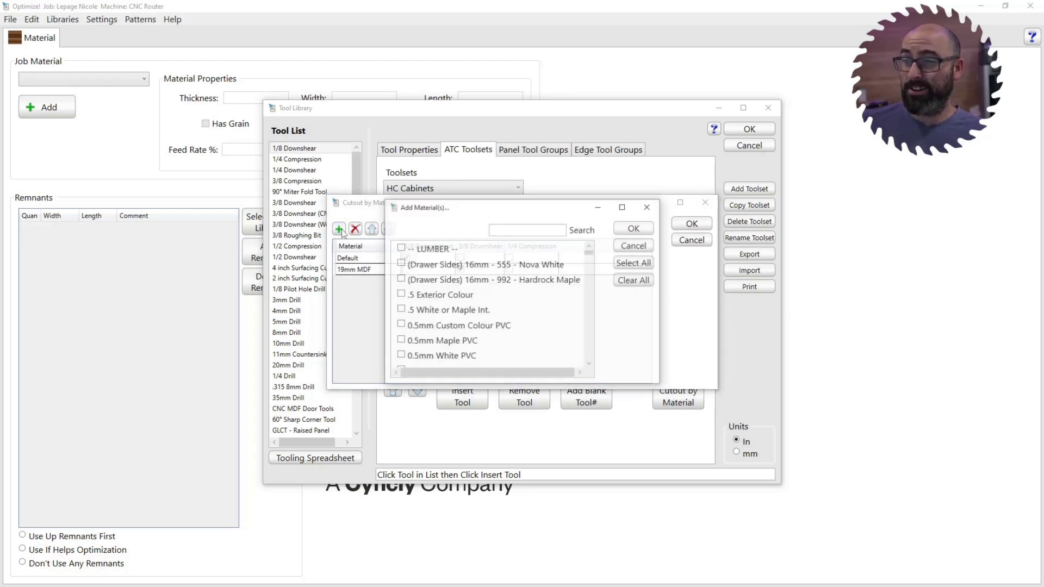
{"action": "left_click_drag", "start_coordinate": [460, 212], "coordinate": [425, 315]}
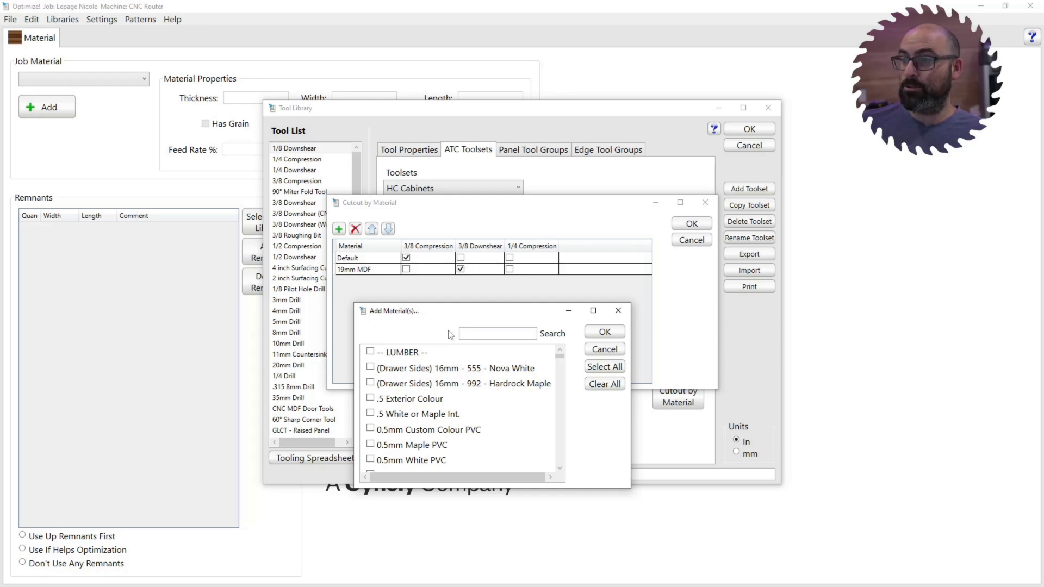
{"action": "mouse_move", "coordinate": [481, 312]}
{"action": "left_mouse_down"}
{"action": "mouse_move", "coordinate": [472, 280]}
{"action": "mouse_move", "coordinate": [466, 308]}
{"action": "left_mouse_up"}
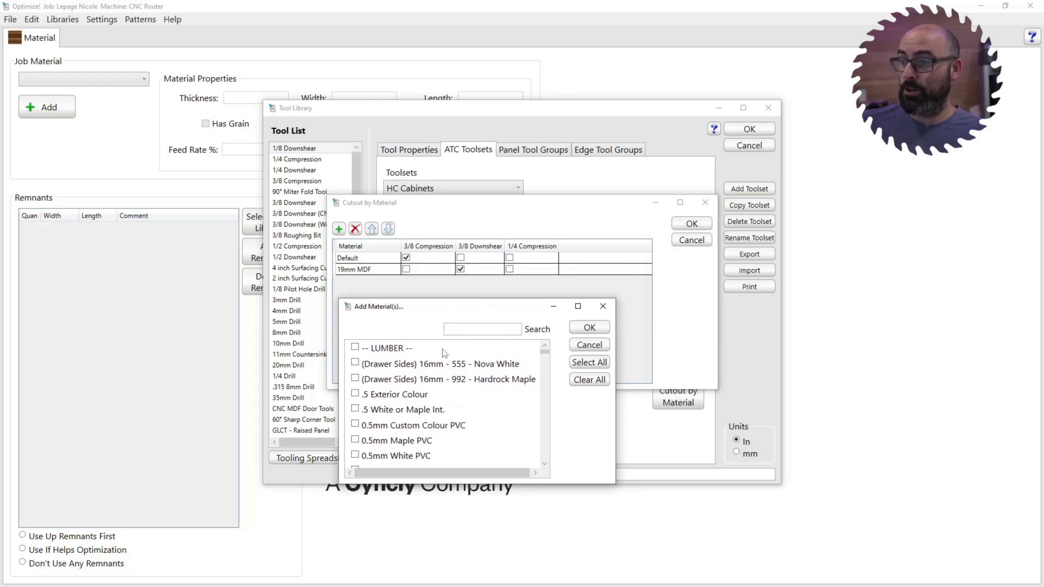
{"action": "scroll", "coordinate": [391, 390], "scroll_direction": "down", "scroll_amount": 1}
{"action": "scroll", "coordinate": [391, 389], "scroll_direction": "down", "scroll_amount": 6}
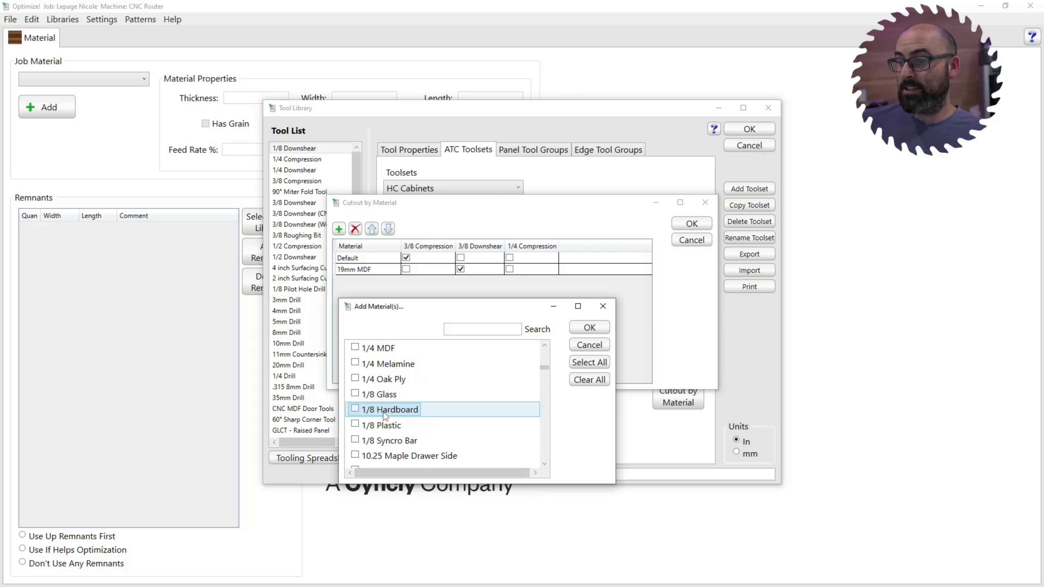
{"action": "scroll", "coordinate": [369, 399], "scroll_direction": "down", "scroll_amount": 1}
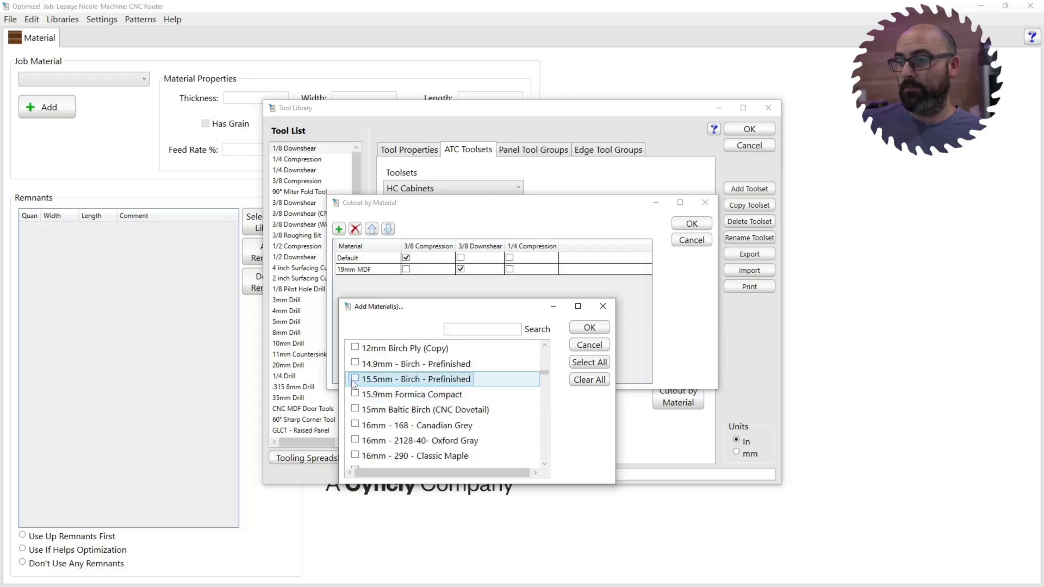
{"action": "left_click", "coordinate": [354, 380]}
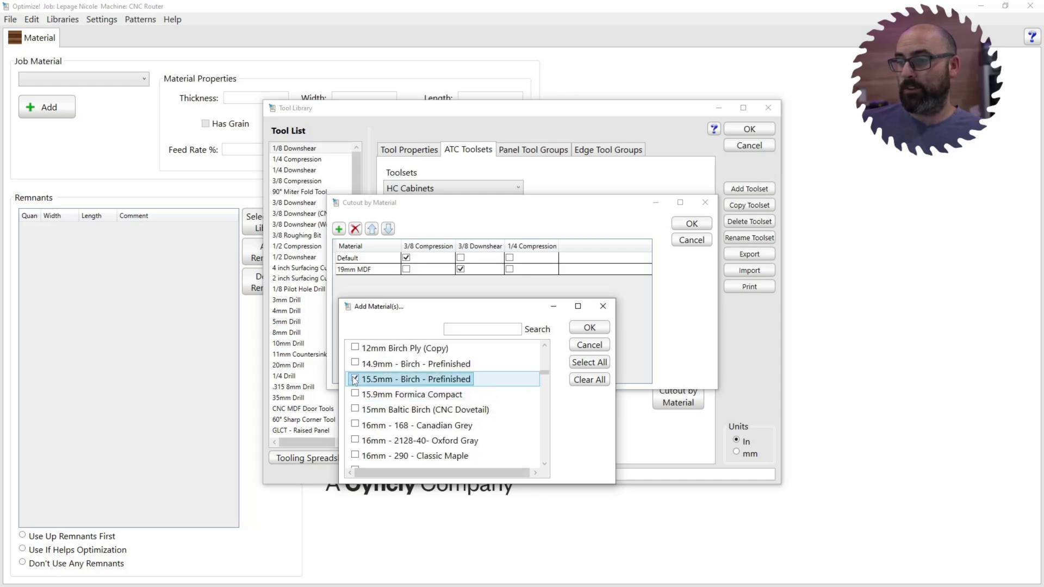
{"action": "left_click", "coordinate": [589, 328]}
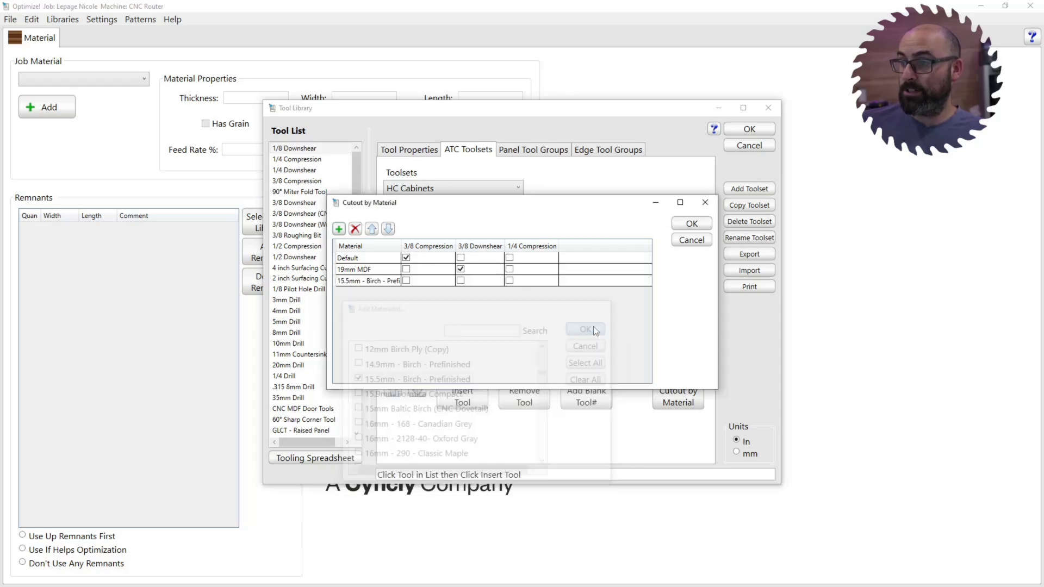
Assign 1/4 Compression to the 15.5mm Birch row and save, then re-check the assignments.
{"action": "left_click", "coordinate": [510, 281]}
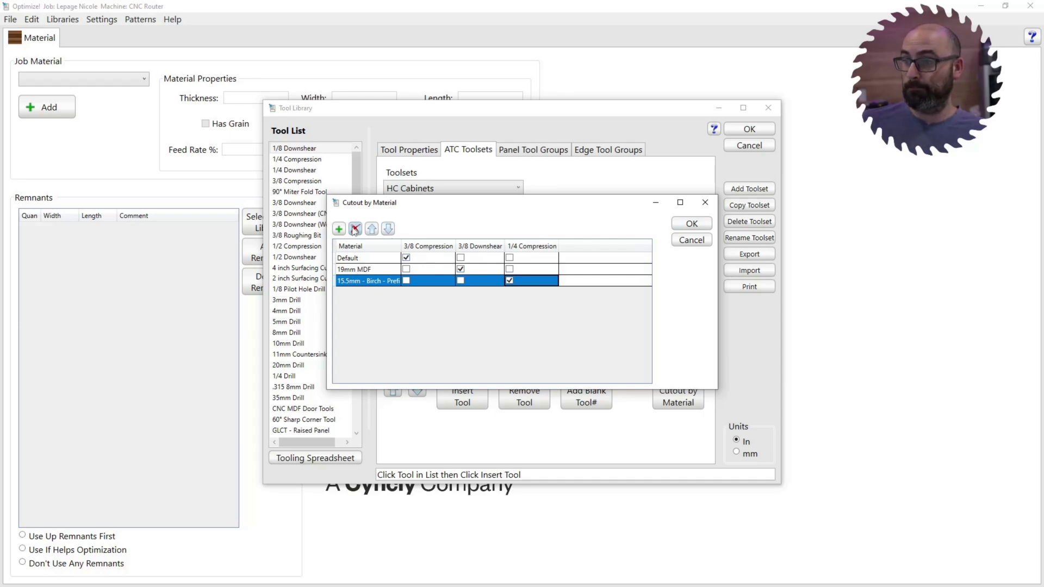
{"action": "left_click", "coordinate": [690, 224]}
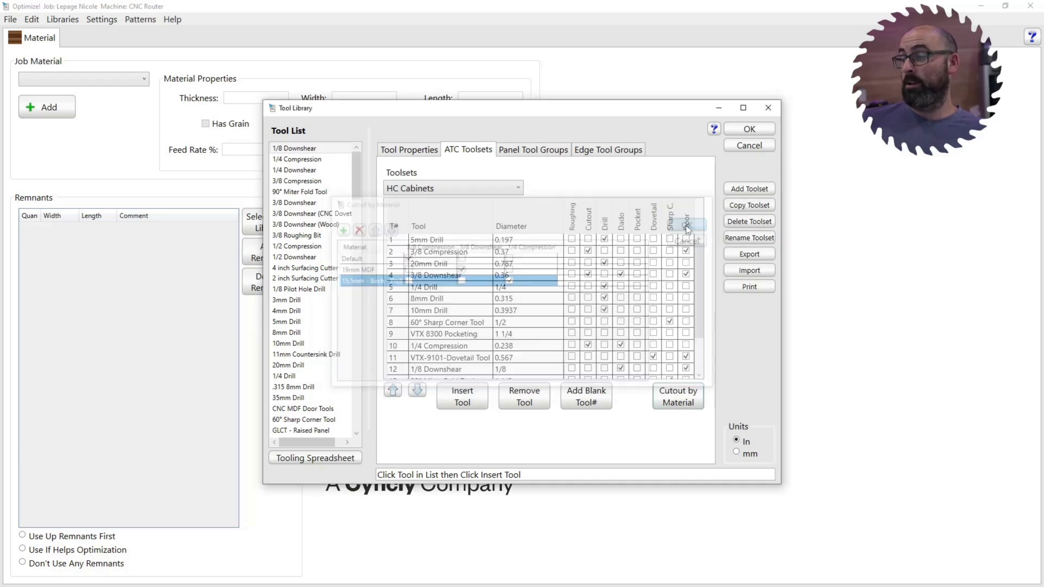
{"action": "left_click", "coordinate": [678, 401]}
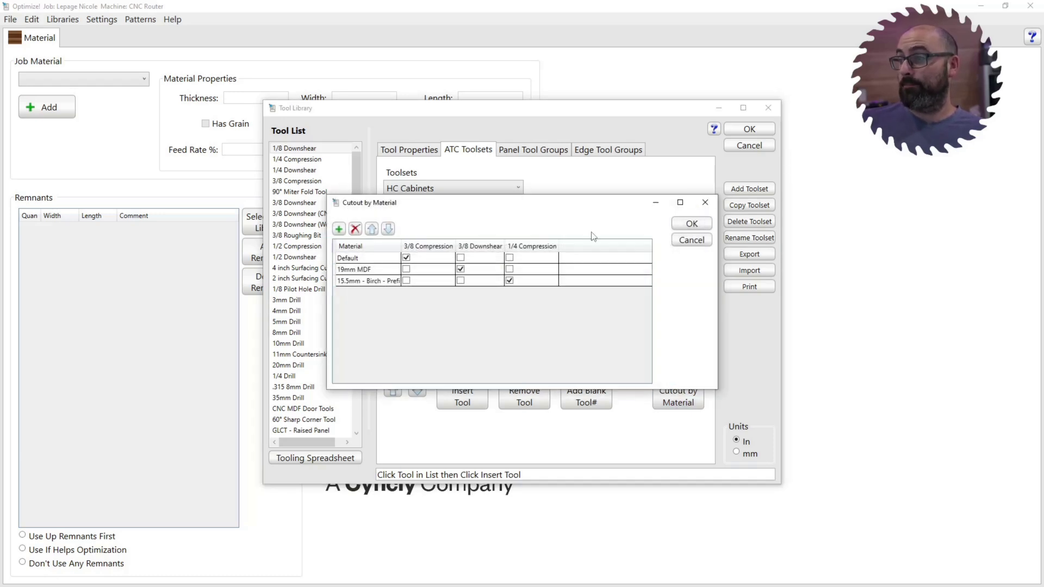
{"action": "left_click", "coordinate": [349, 283]}
{"action": "left_click", "coordinate": [351, 270]}
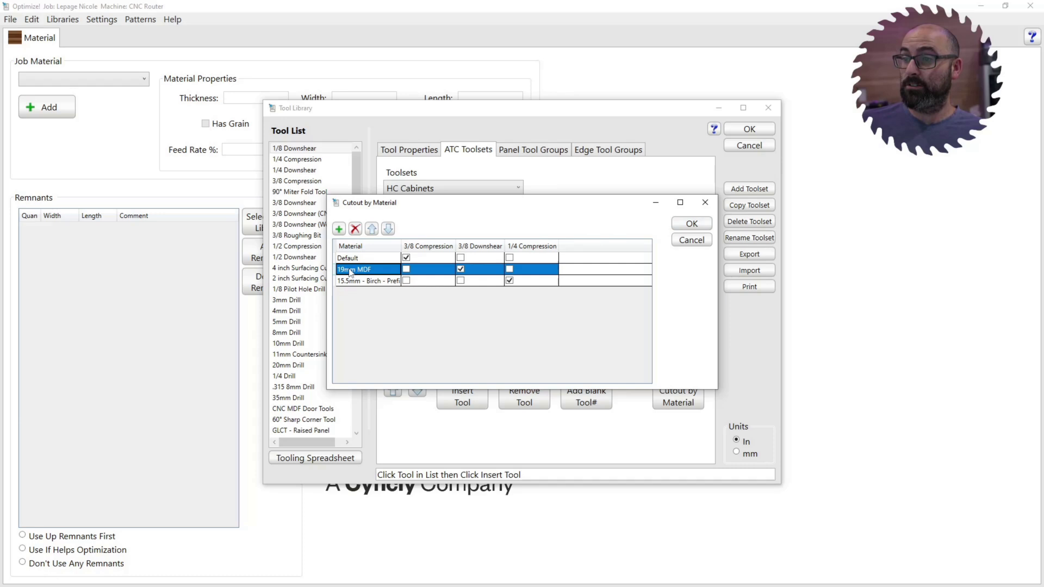
{"action": "left_click", "coordinate": [690, 241]}
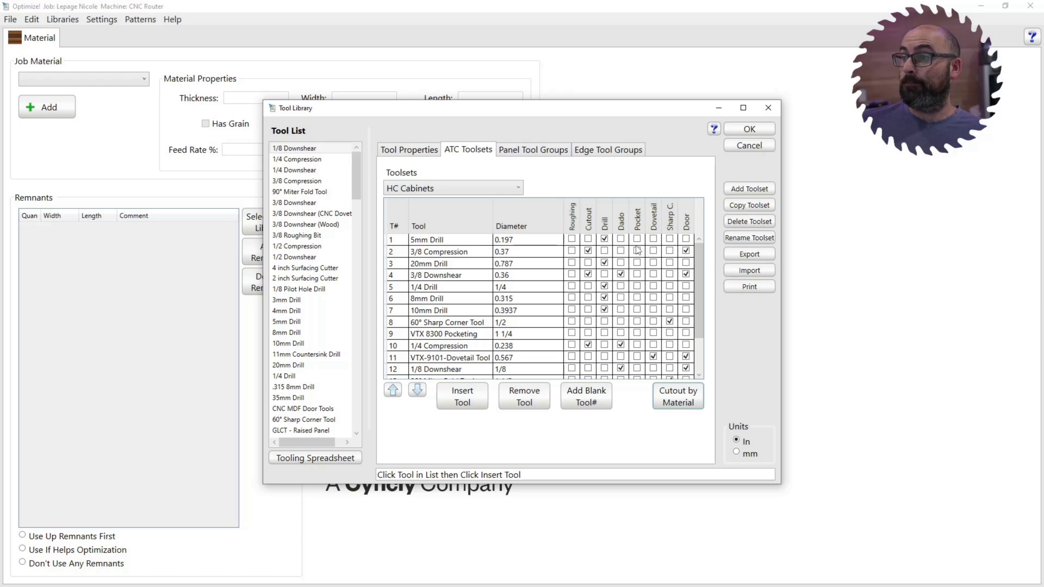
Close the Tool Library, reopen CNC Tooling, and view the 3/8 Compression tool's cutout options.
{"action": "left_click", "coordinate": [767, 129]}
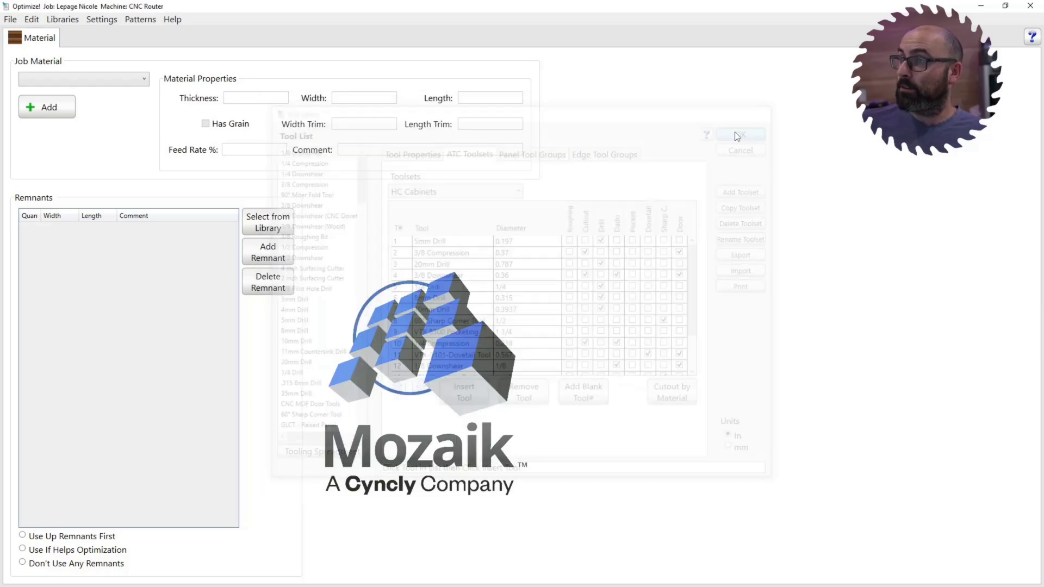
{"action": "left_click", "coordinate": [101, 19]}
{"action": "mouse_move", "coordinate": [63, 19]}
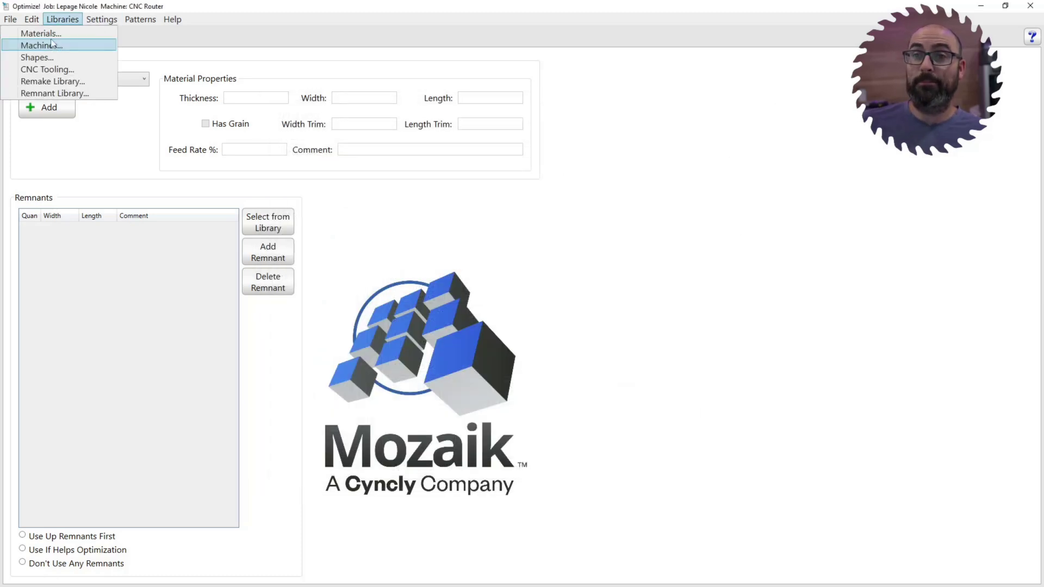
{"action": "left_click", "coordinate": [47, 69]}
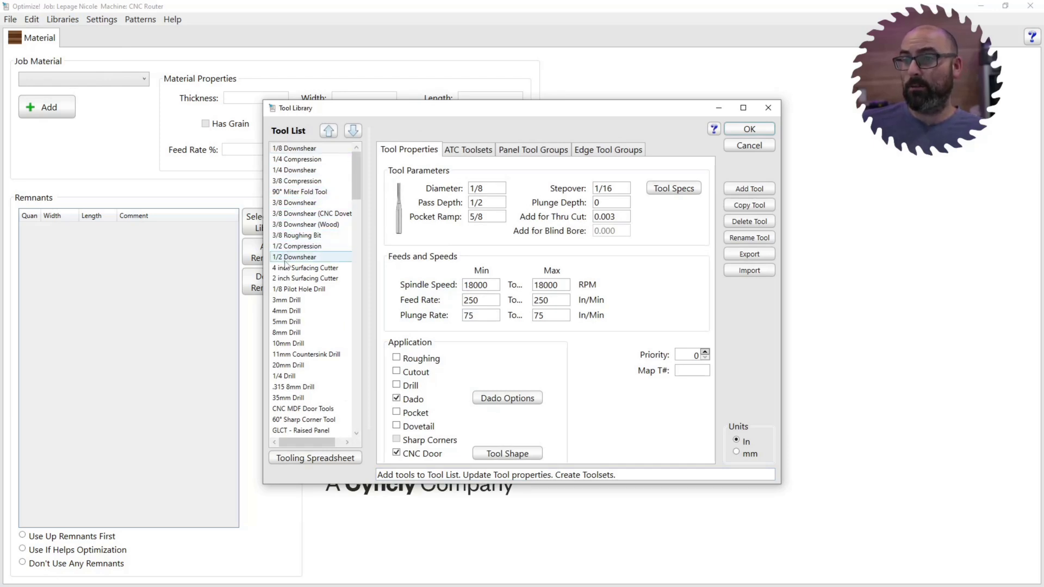
{"action": "left_click", "coordinate": [294, 181]}
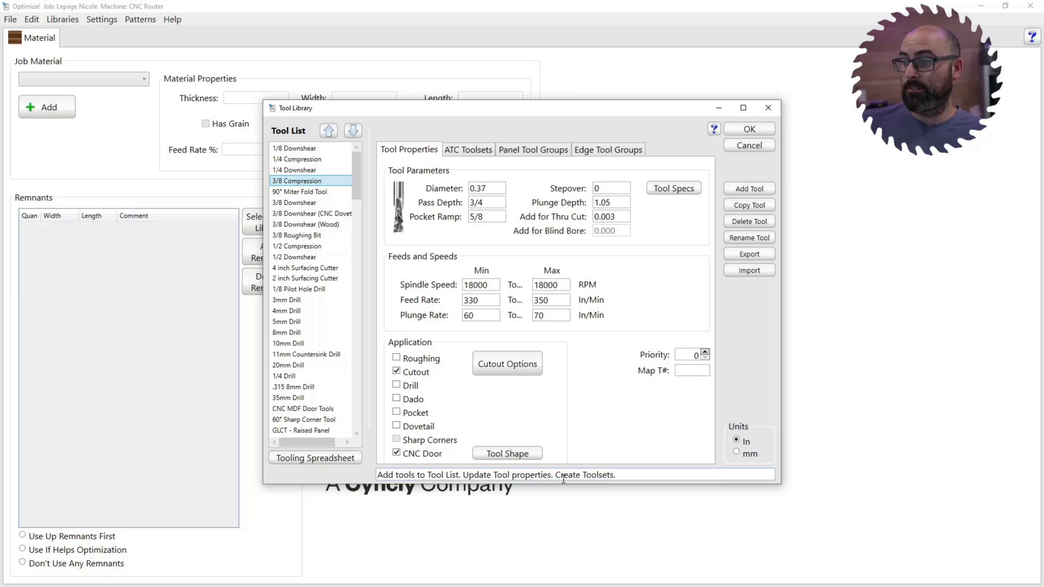
{"action": "left_click", "coordinate": [500, 364]}
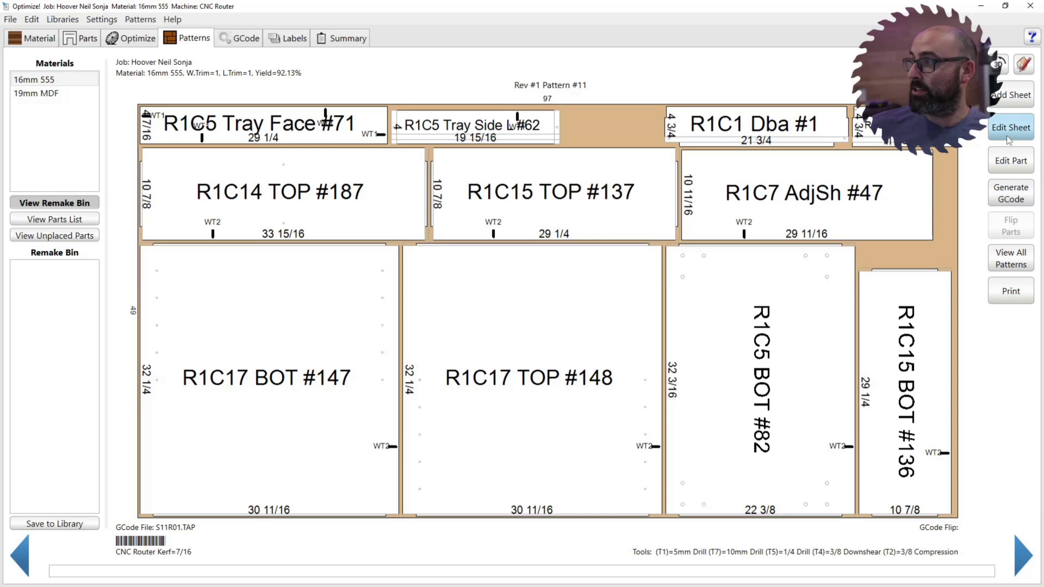
Calculate the G-code toolpaths for pattern #11 and start the cutting simulation.
{"action": "left_click", "coordinate": [1010, 193]}
{"action": "left_click", "coordinate": [501, 231]}
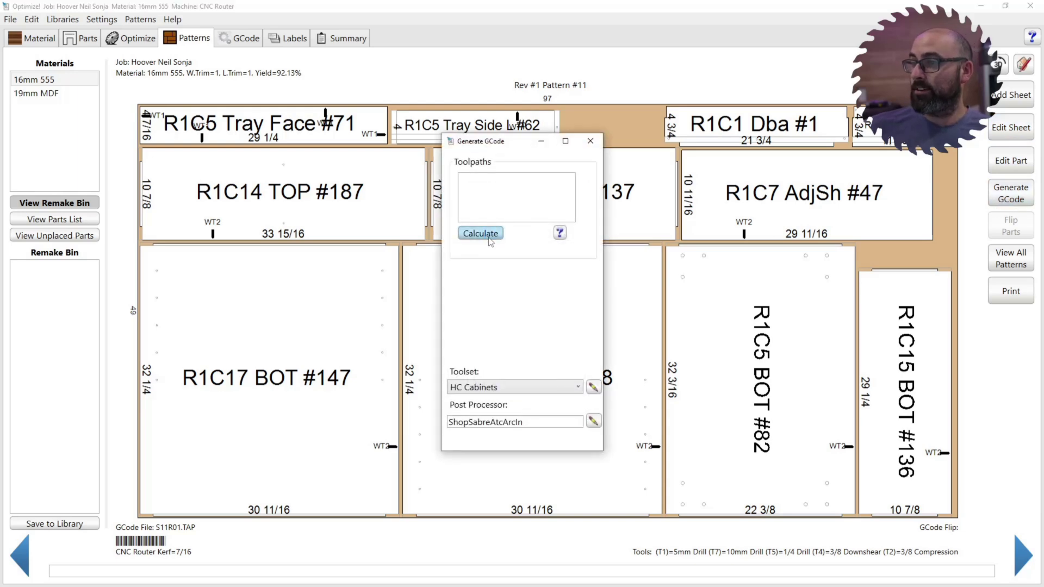
{"action": "left_click_drag", "start_coordinate": [496, 148], "coordinate": [753, 285]}
{"action": "left_click", "coordinate": [721, 433]}
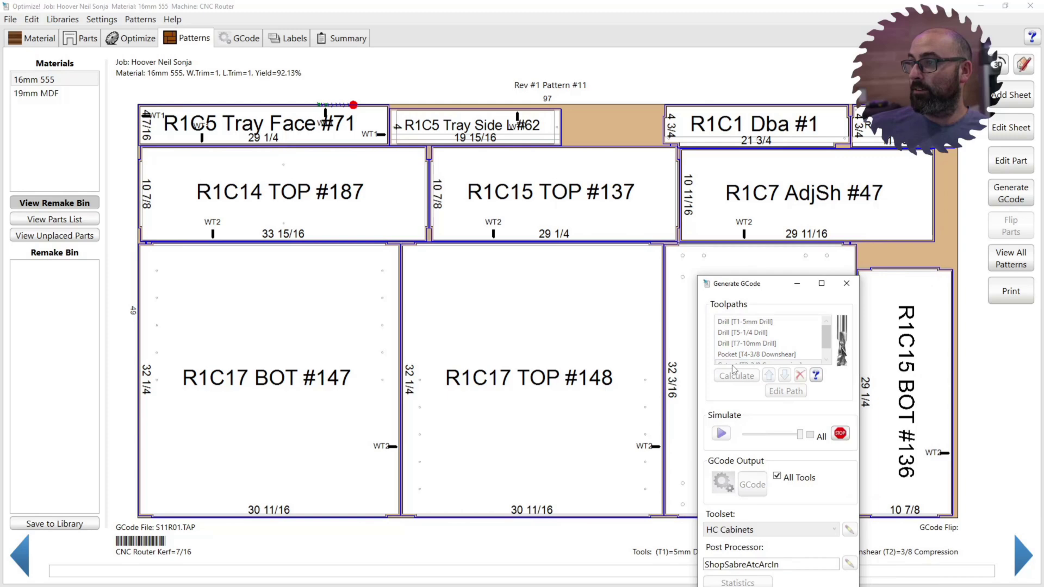
Keep the G-code window clear of the parts, such as R1C5 BOT #82, while the simulation runs.
{"action": "left_click_drag", "start_coordinate": [748, 278], "coordinate": [255, 264]}
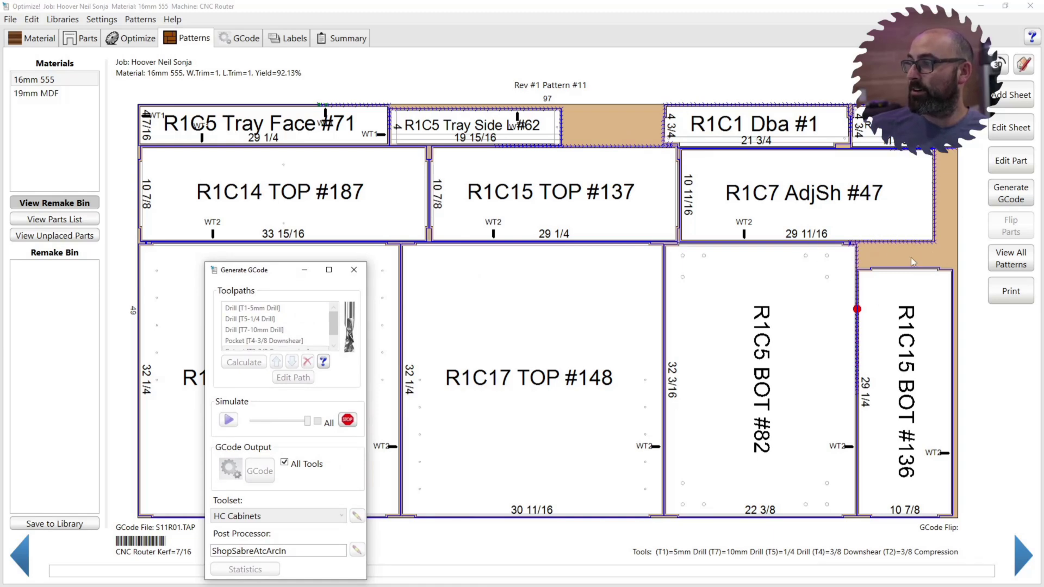
{"action": "left_click_drag", "start_coordinate": [274, 271], "coordinate": [640, 92]}
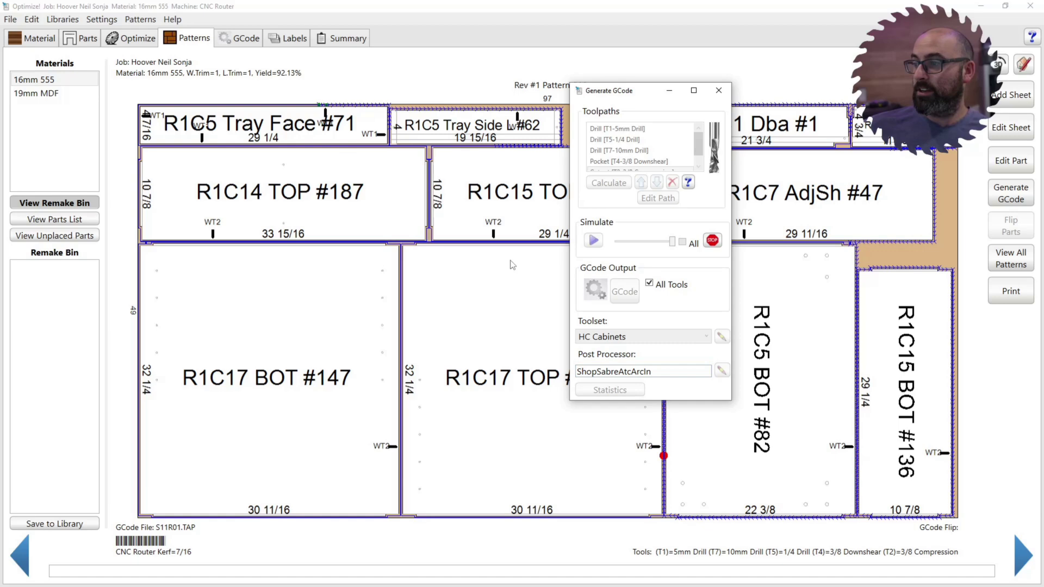
{"action": "left_click_drag", "start_coordinate": [626, 90], "coordinate": [801, 171]}
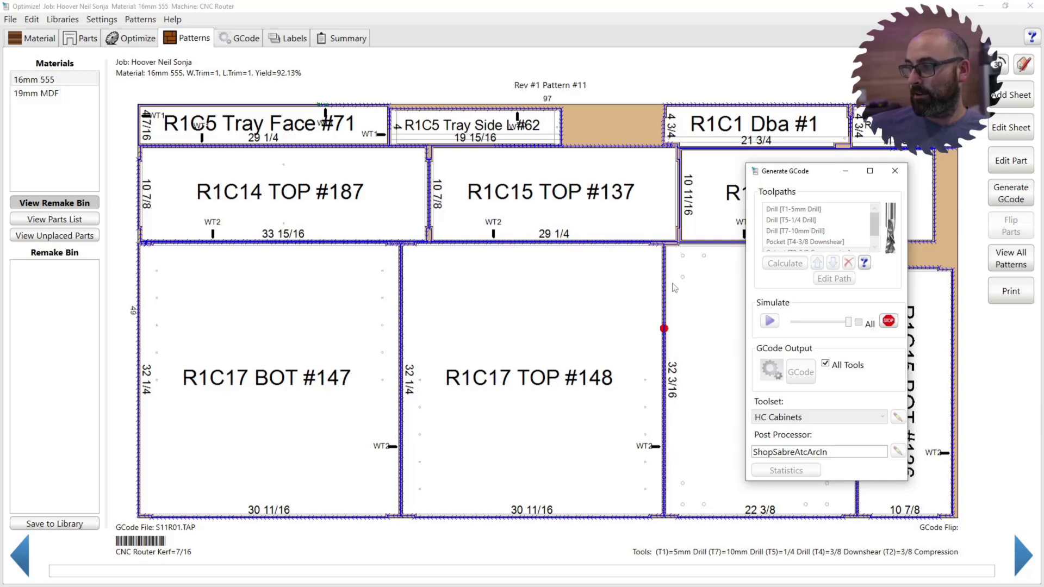
{"action": "left_click_drag", "start_coordinate": [794, 172], "coordinate": [485, 202]}
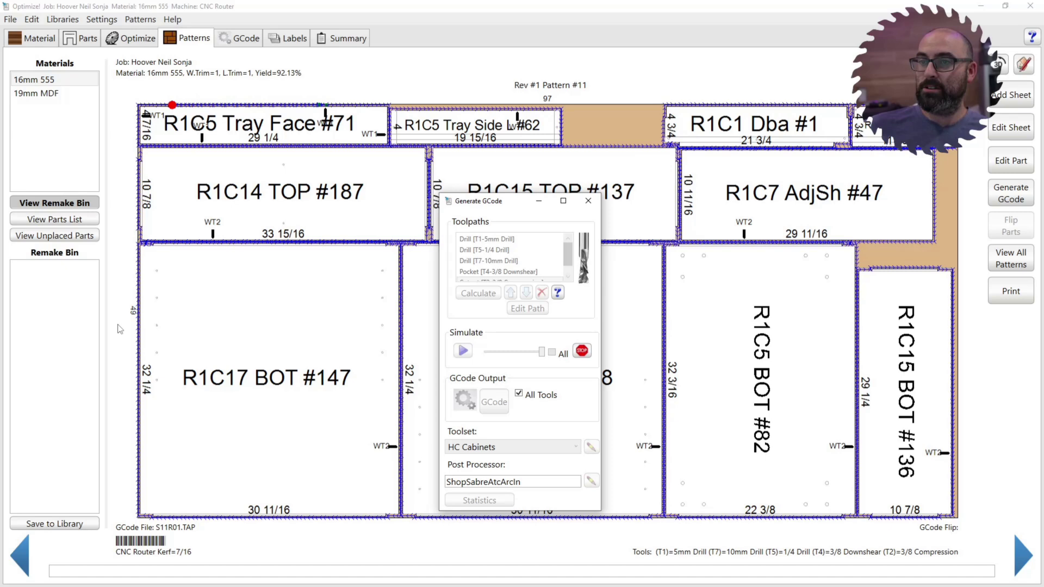
{"action": "left_click_drag", "start_coordinate": [495, 205], "coordinate": [414, 119]}
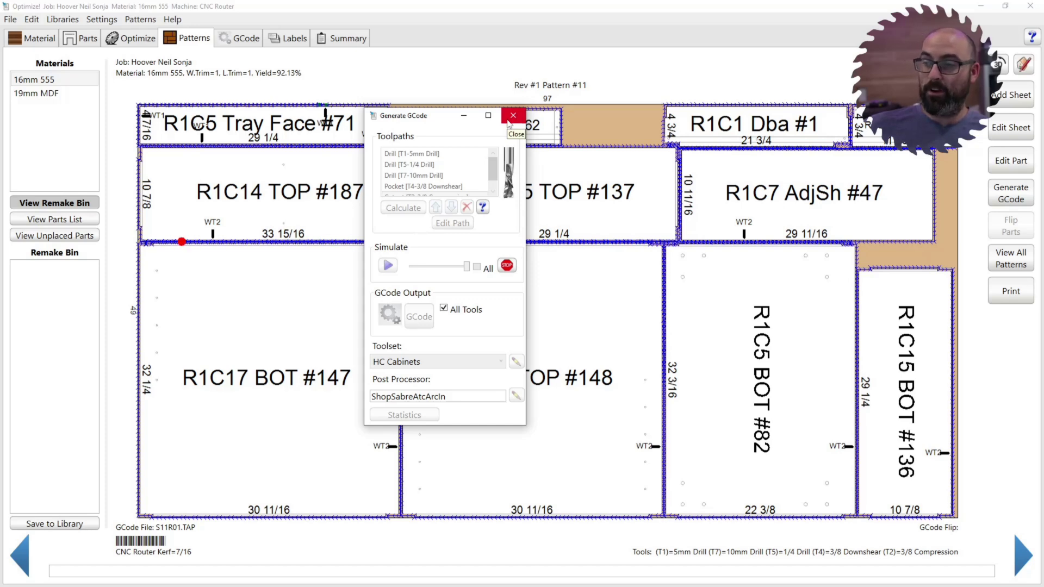
{"action": "left_click_drag", "start_coordinate": [411, 125], "coordinate": [349, 144]}
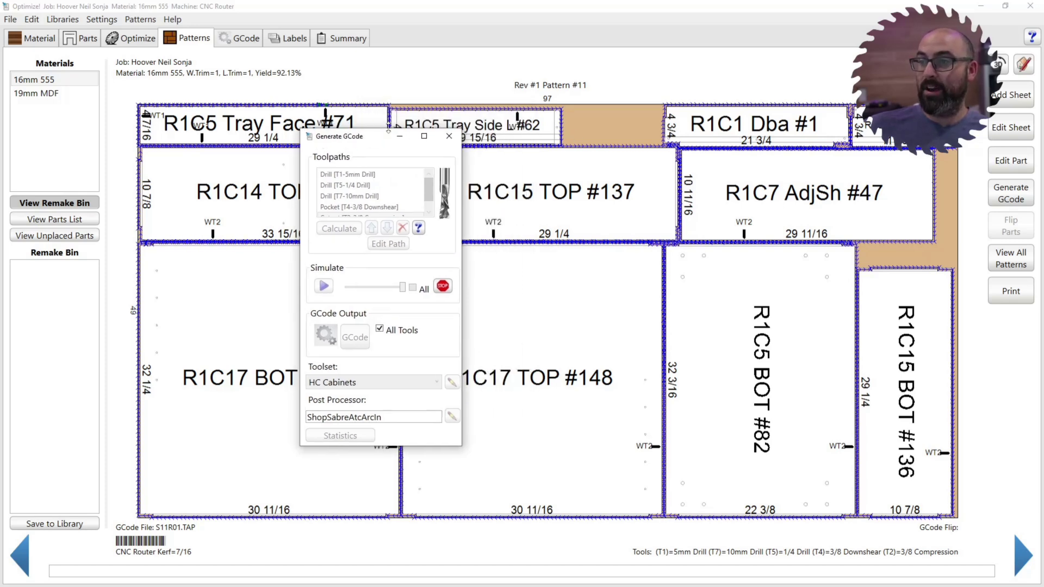
Close the Generate GCode dialog, returning to the plain Pattern #11 sheet layout.
{"action": "left_click", "coordinate": [451, 135]}
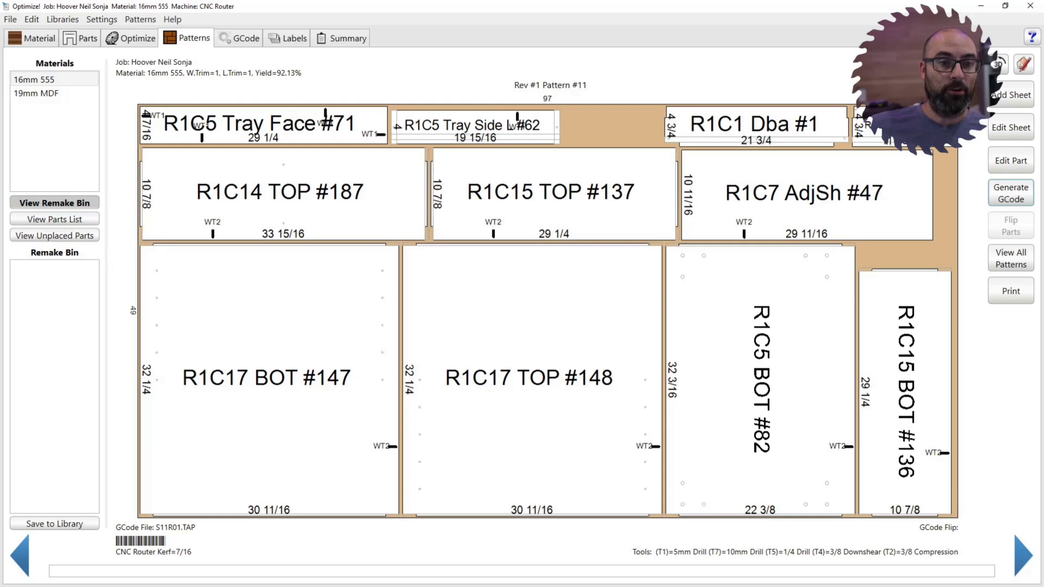